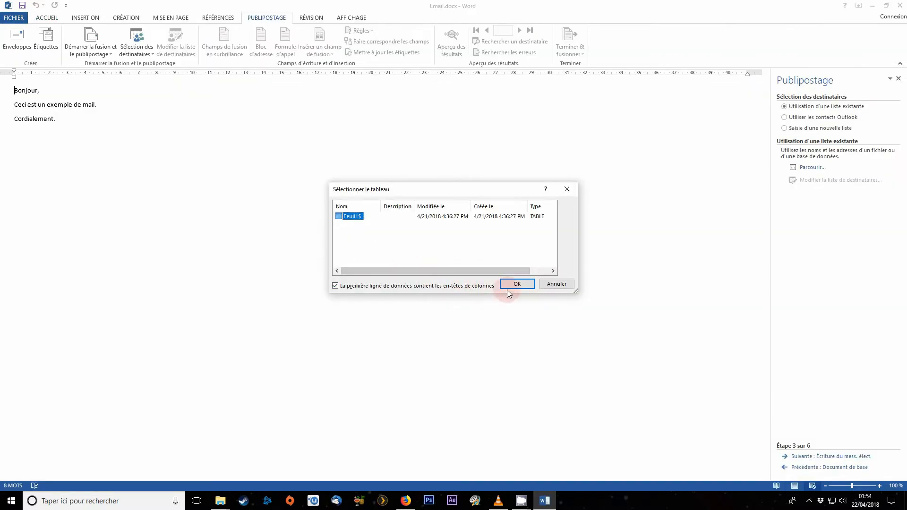
# Use the Feuil1$ table of base.xlsx with all its recipients as the mailing list and proceed to writing the e-mail message.
pyautogui.click(522, 286)
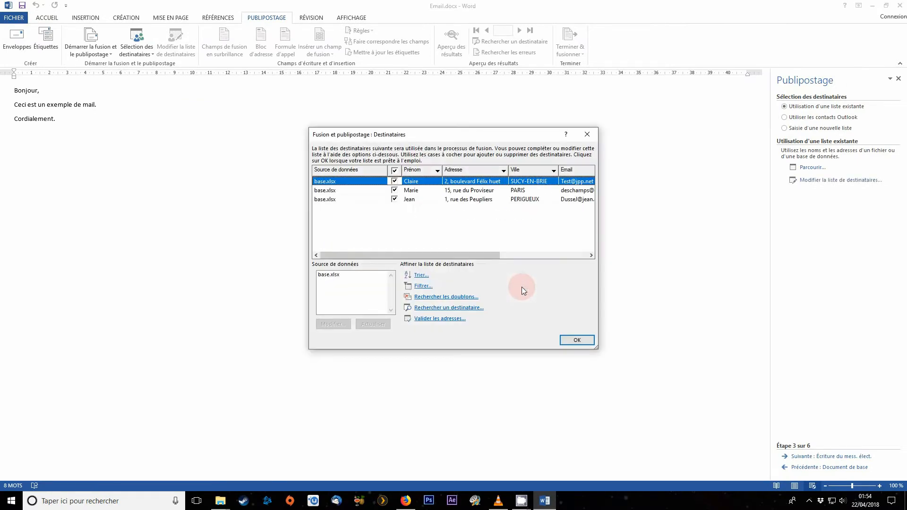
pyautogui.click(571, 341)
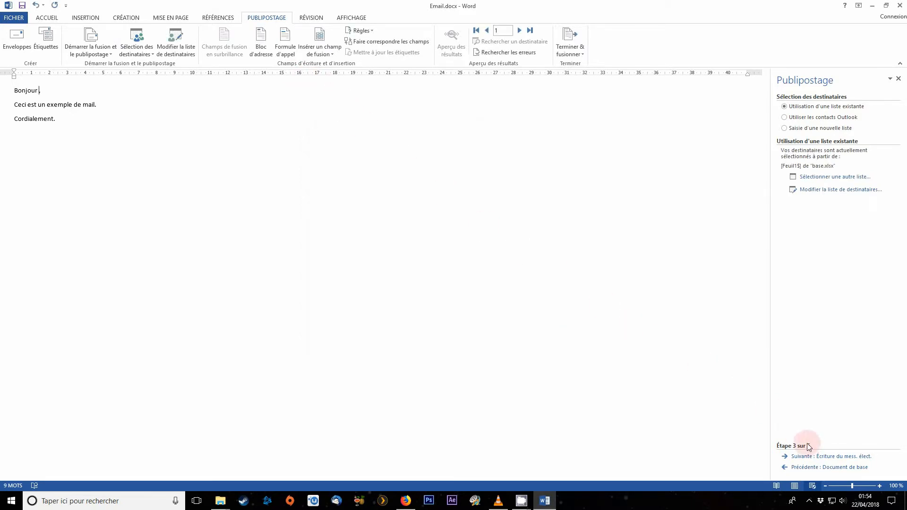
pyautogui.click(812, 456)
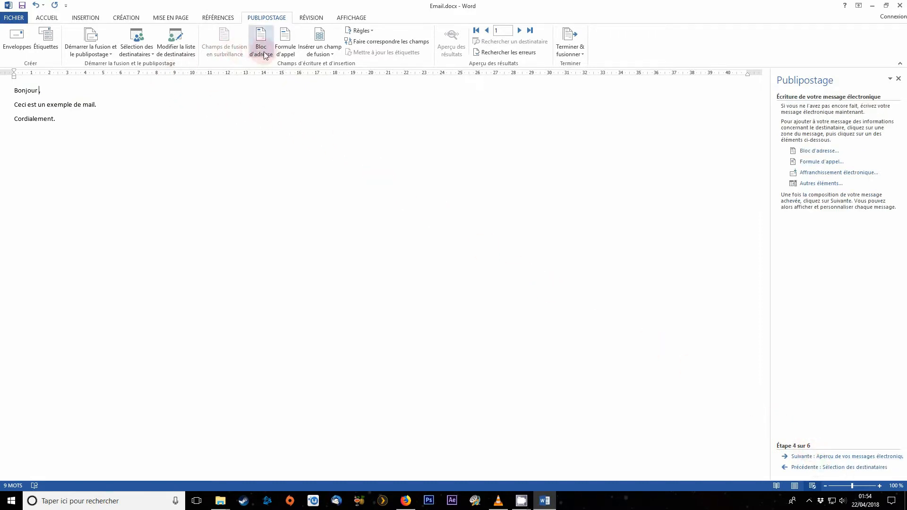
# Insert the Civilité, Prénom and Nom_ merge fields after "Bonjour" in the greeting line.
pyautogui.click(314, 54)
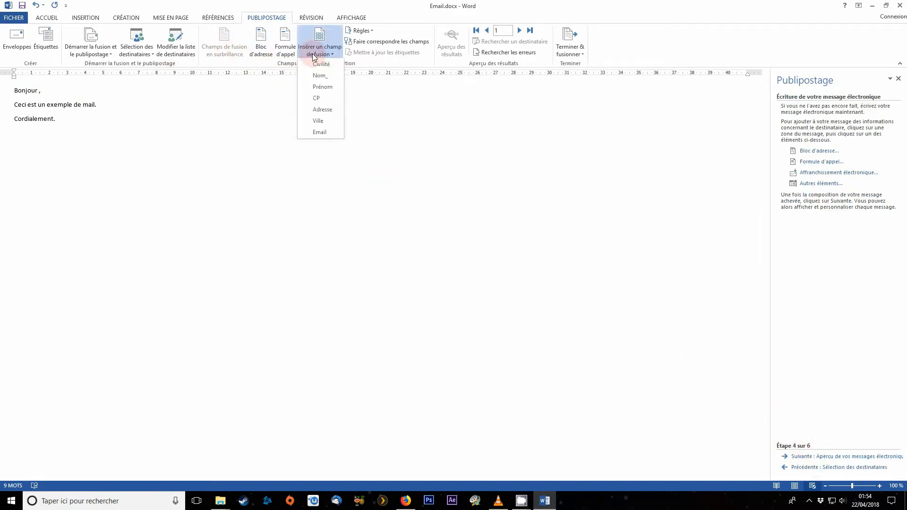
pyautogui.click(321, 65)
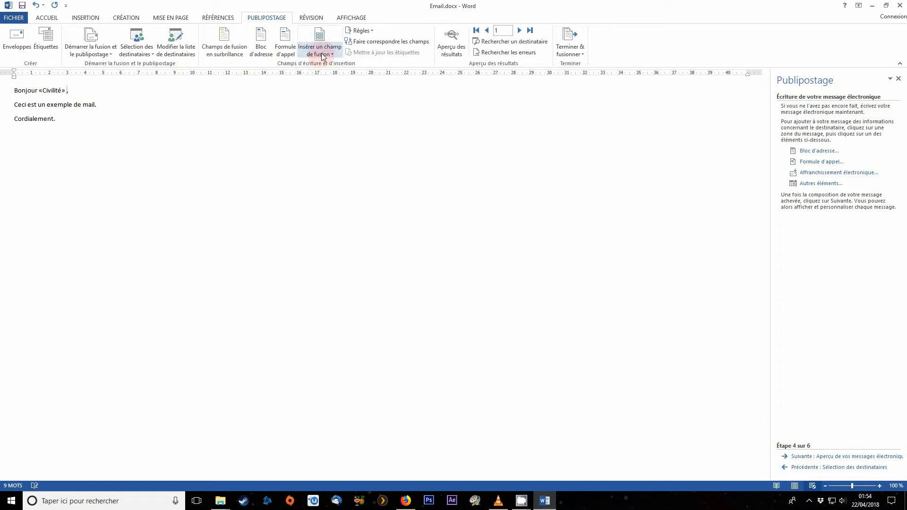
pyautogui.click(320, 53)
pyautogui.click(323, 86)
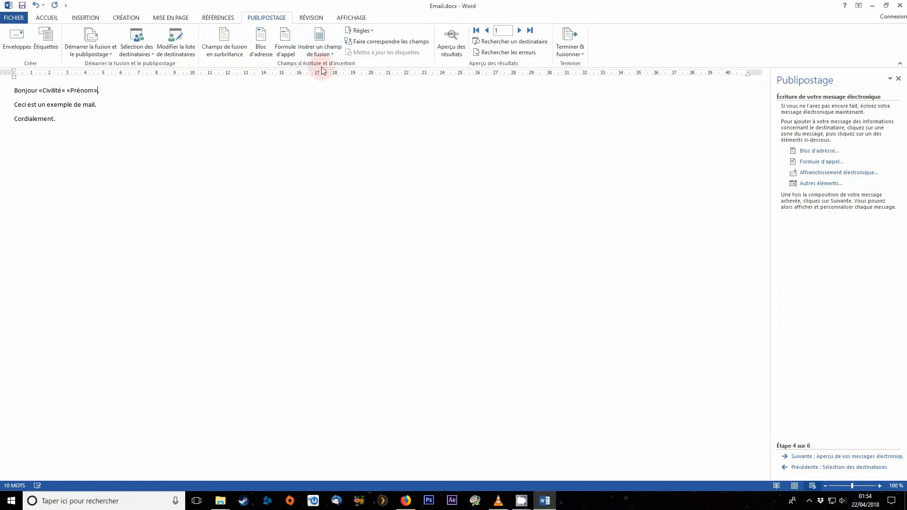
pyautogui.click(321, 54)
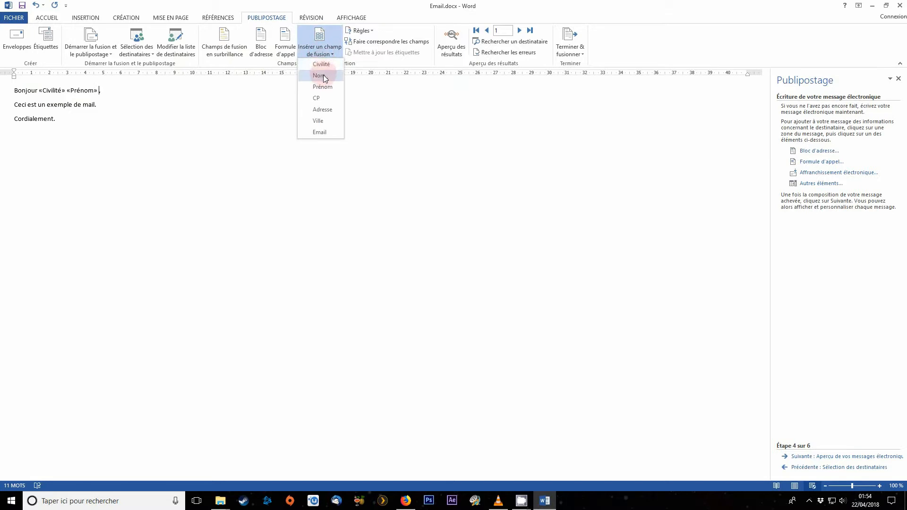
pyautogui.click(323, 75)
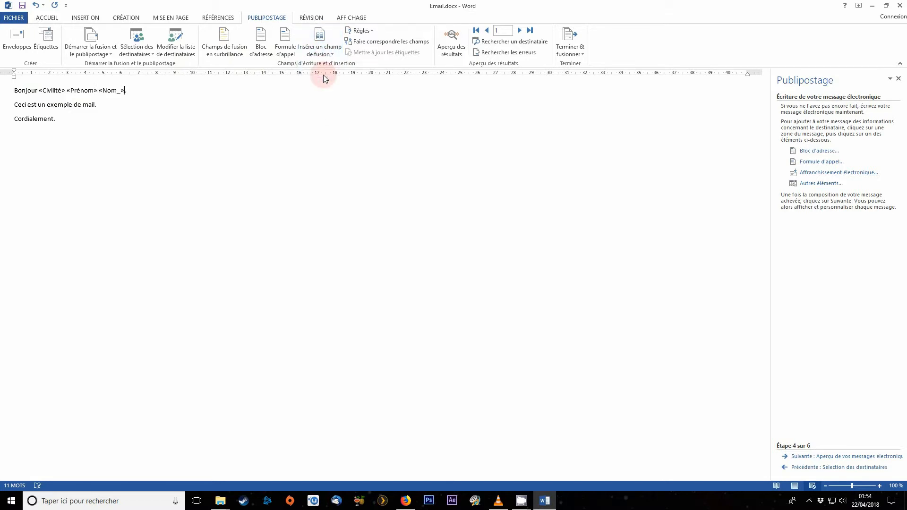
# Preview the merged e-mail for each recipient and return to the first one.
pyautogui.click(807, 457)
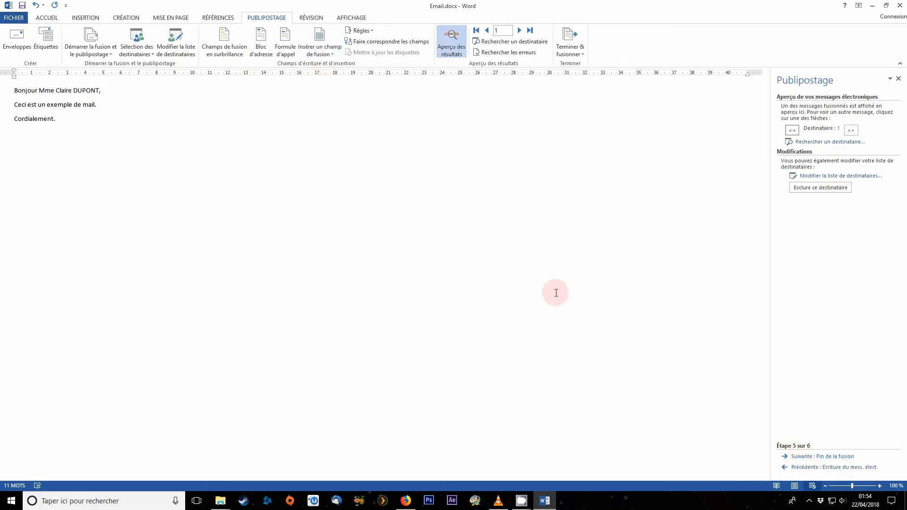
pyautogui.click(520, 31)
pyautogui.click(520, 31)
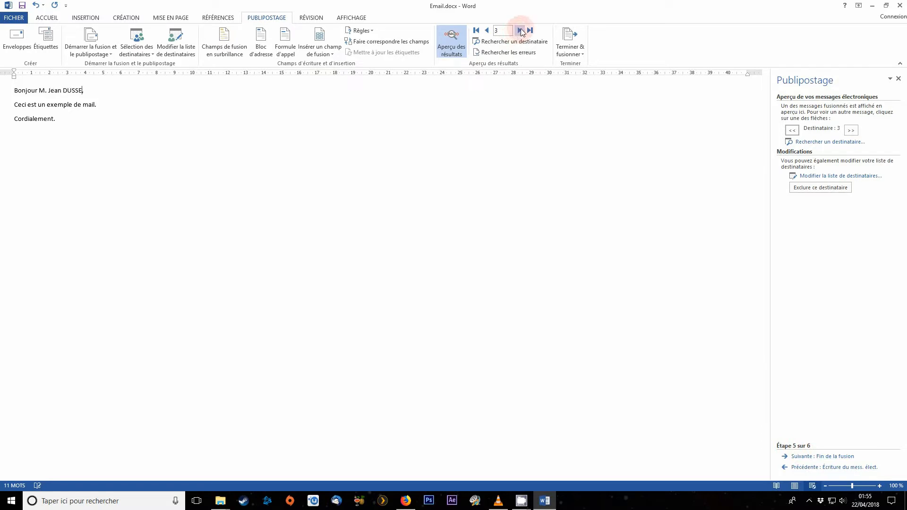
pyautogui.click(487, 30)
pyautogui.click(486, 30)
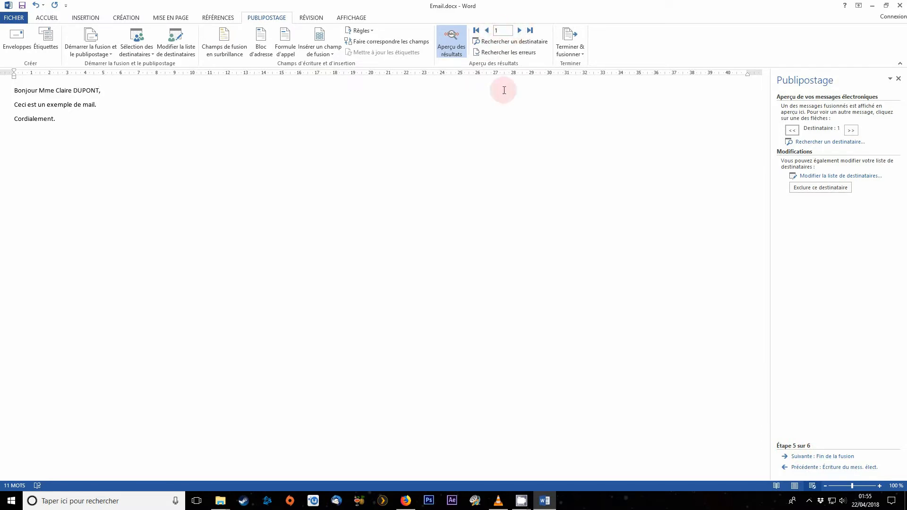
# Complete the merge to e-mail for all records, using the Email field as the address, "Test" as the subject and HTML format.
pyautogui.click(825, 458)
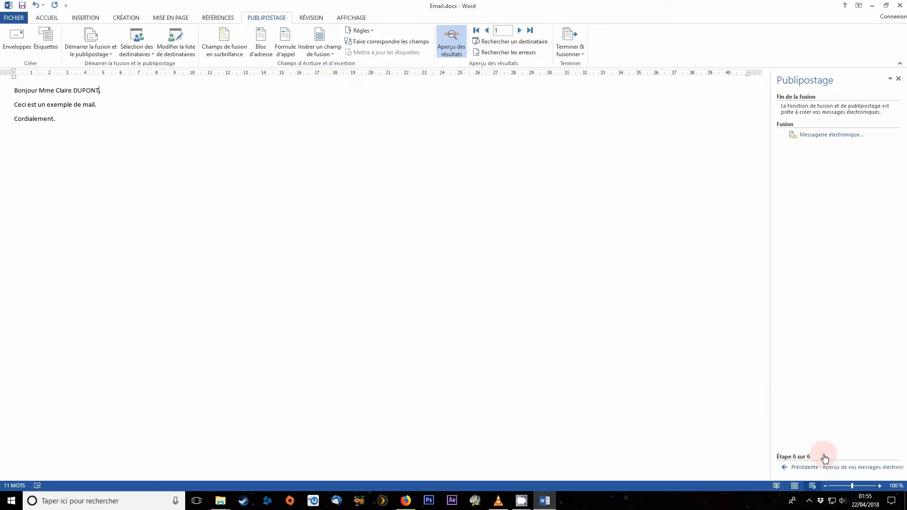
pyautogui.click(808, 138)
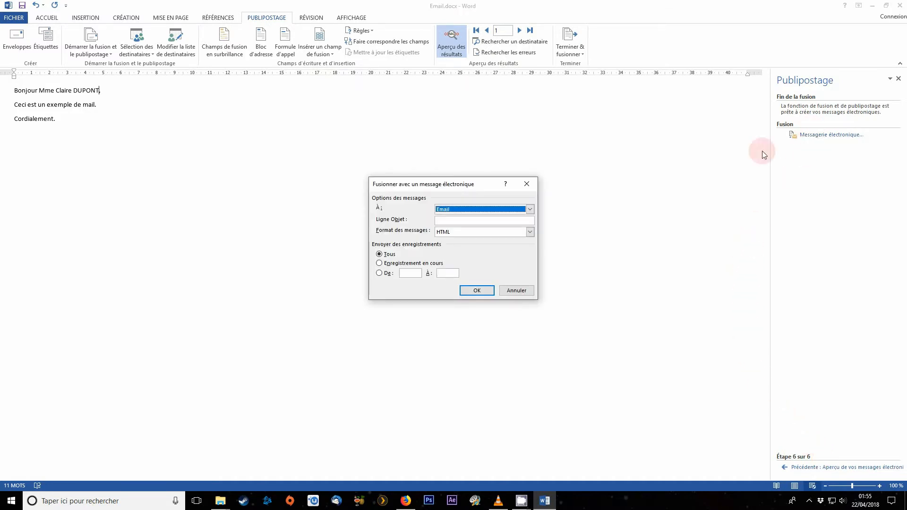
pyautogui.click(530, 209)
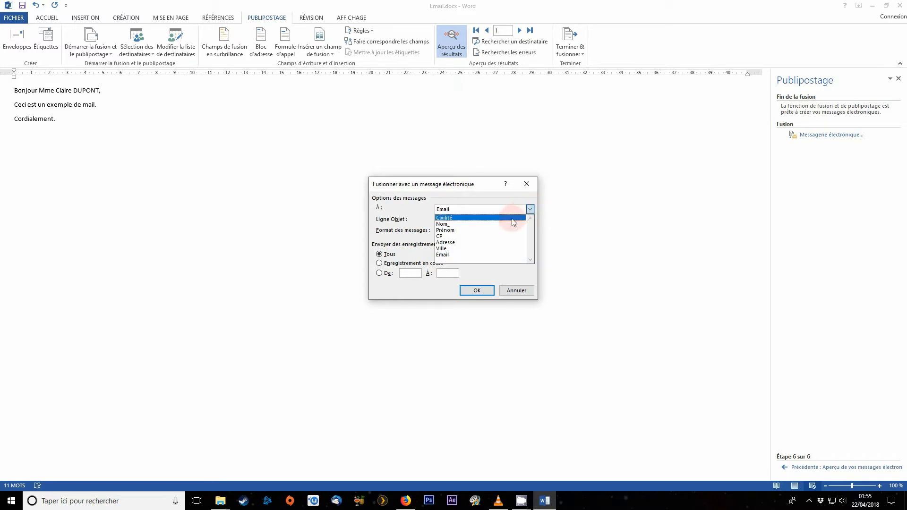
pyautogui.click(492, 258)
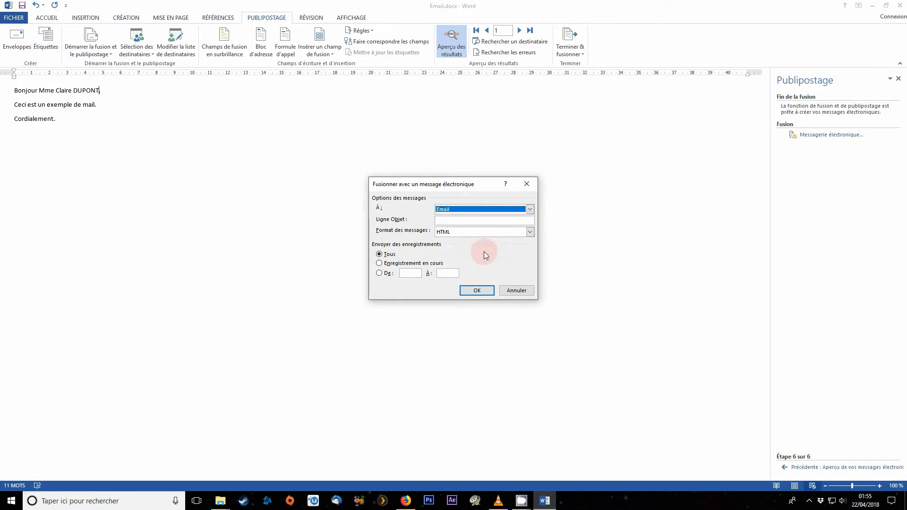
pyautogui.click(455, 221)
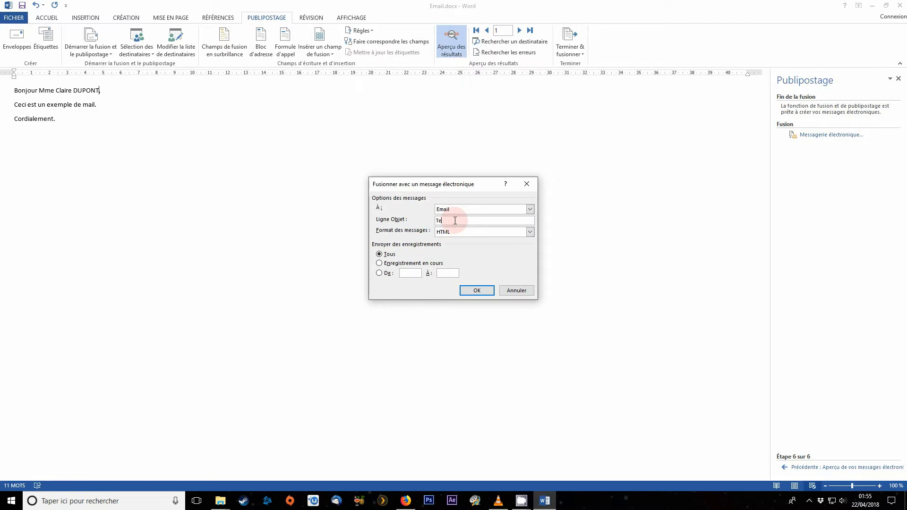
pyautogui.click(463, 233)
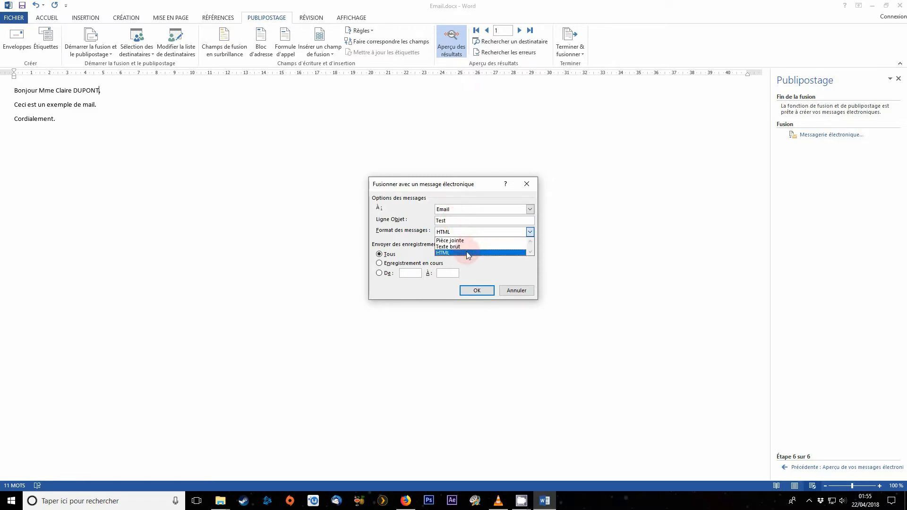
pyautogui.click(468, 253)
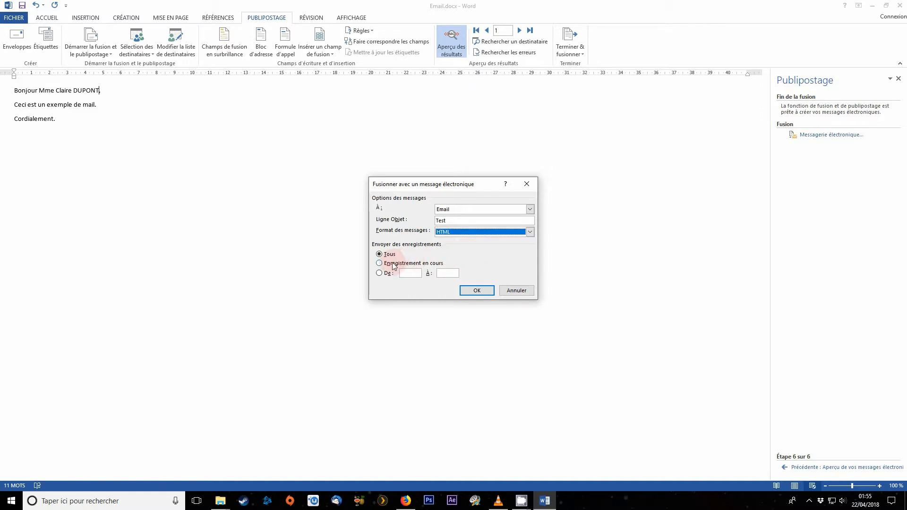
pyautogui.click(477, 291)
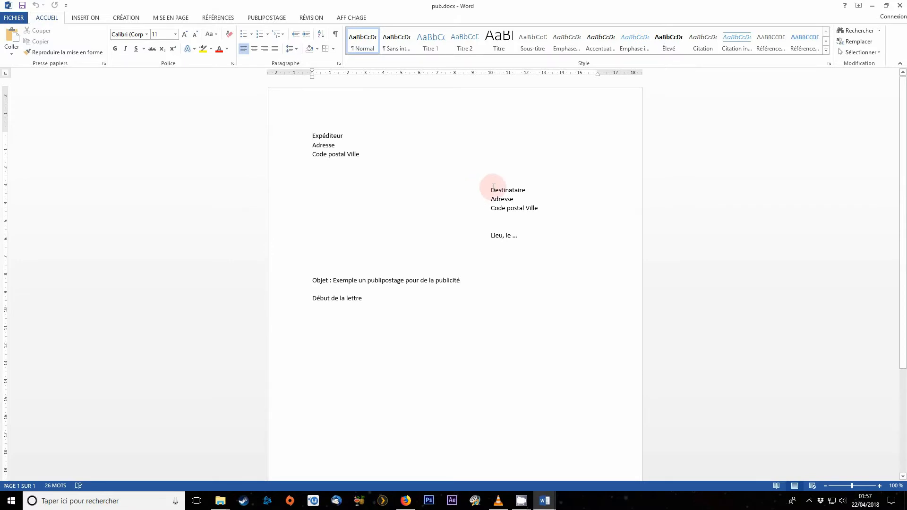
pyautogui.moveTo(491, 188); pyautogui.dragTo(533, 239)
pyautogui.click(502, 249)
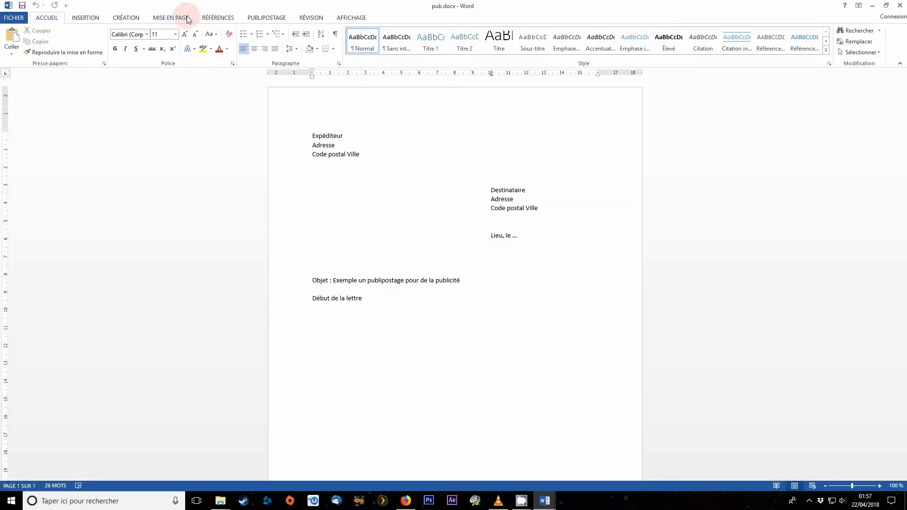
# Start the step-by-step mail merge wizard for letters based on the current document and proceed to recipient selection.
pyautogui.click(266, 18)
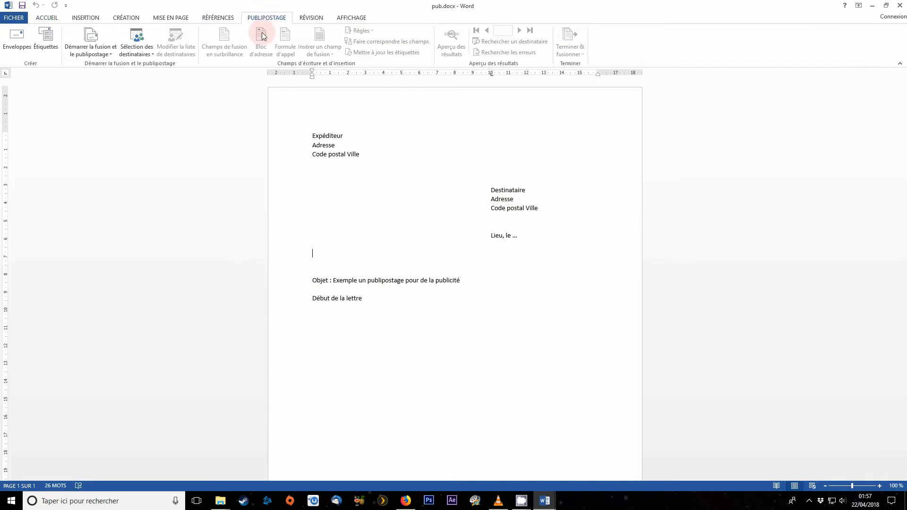
pyautogui.click(90, 49)
pyautogui.click(106, 135)
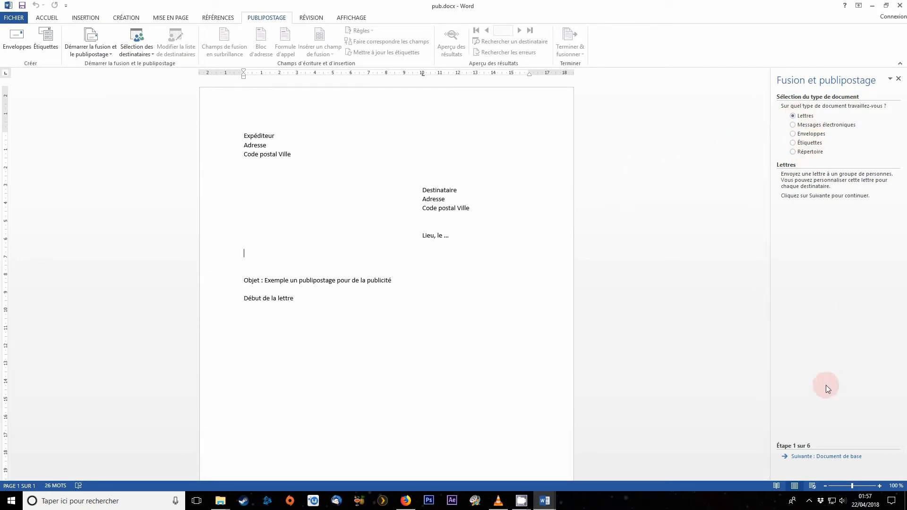
pyautogui.click(828, 457)
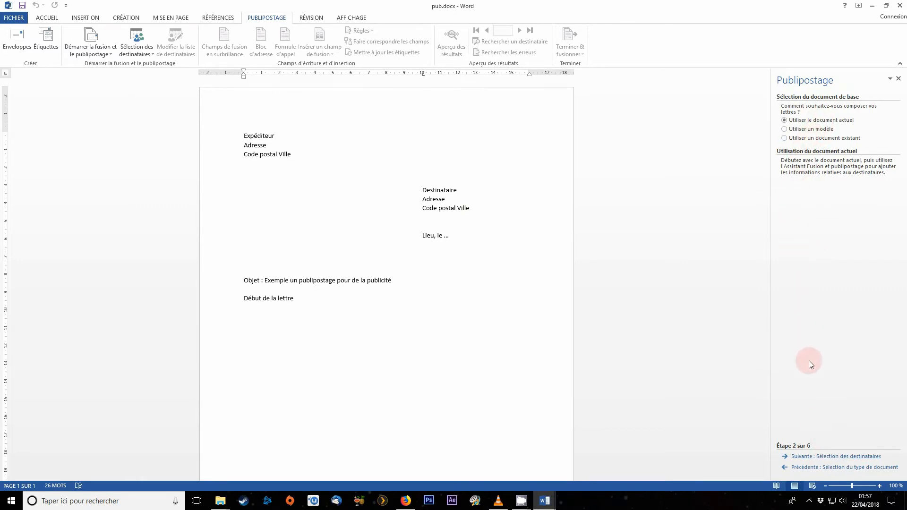
pyautogui.click(821, 457)
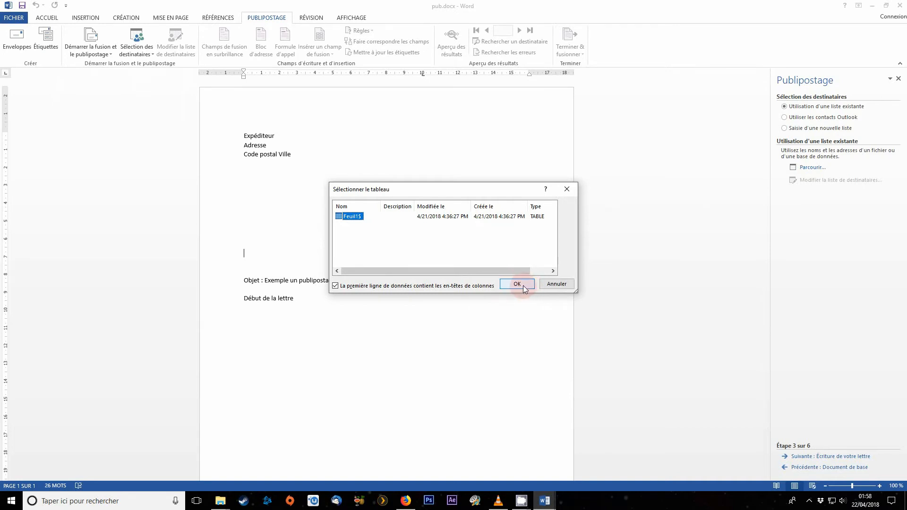
# Use the Feuil1$ table of base.xlsx as the letter's recipient list and proceed to writing the letter.
pyautogui.click(519, 284)
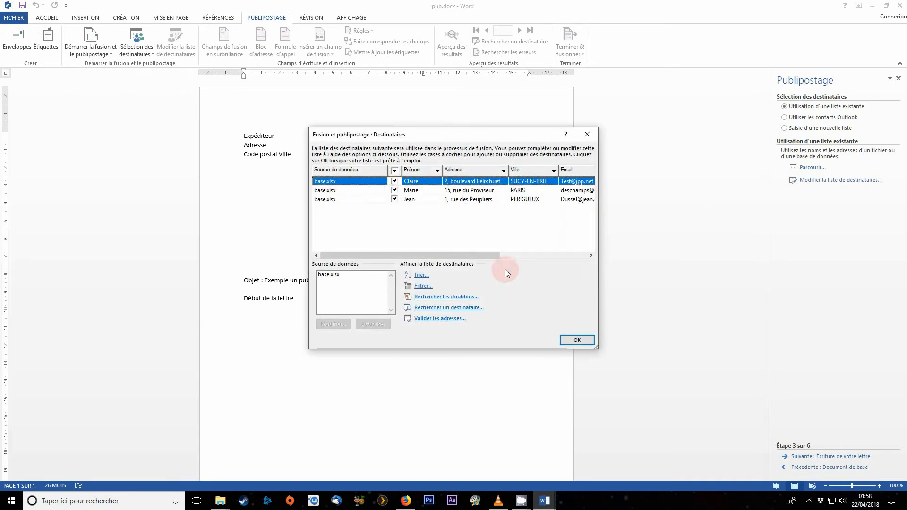
pyautogui.click(407, 186)
pyautogui.click(395, 191)
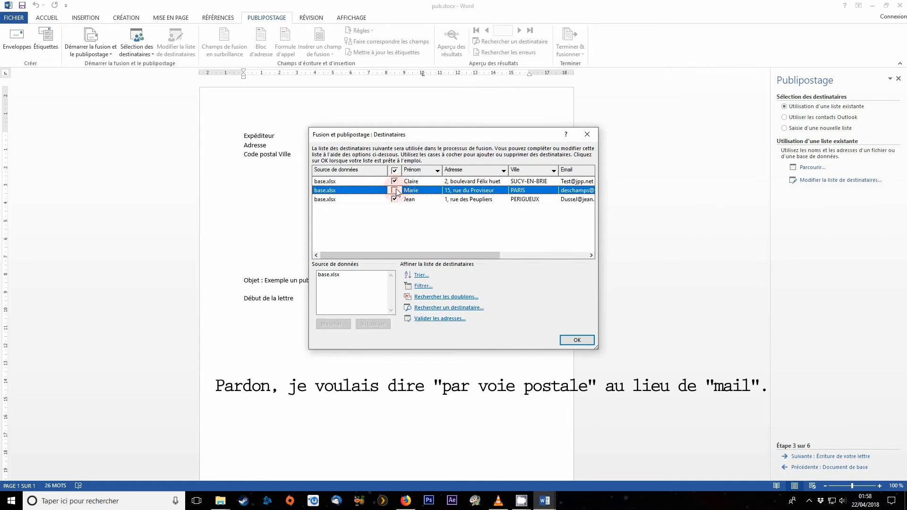
pyautogui.click(577, 340)
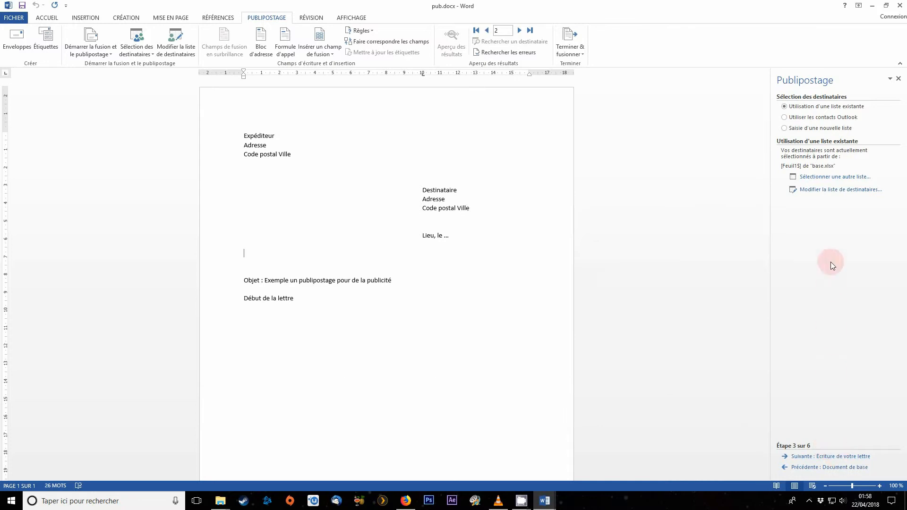
pyautogui.click(822, 458)
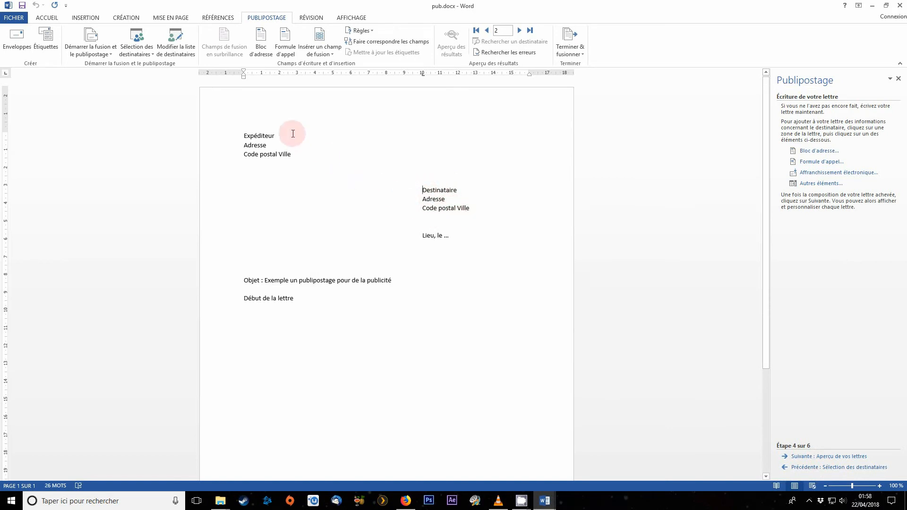
# Open the address block settings for the Destinataire line and browse the recipients' address previews back to the first record.
pyautogui.click(261, 49)
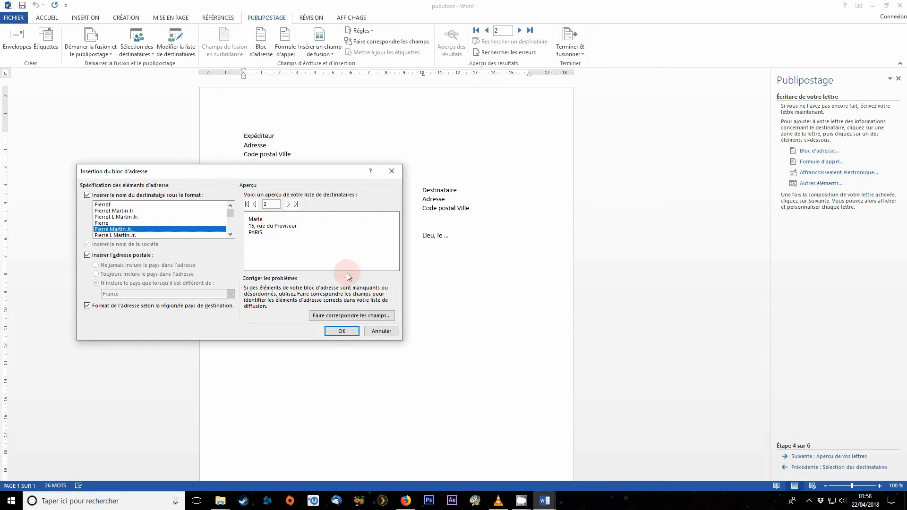
pyautogui.click(254, 204)
pyautogui.click(289, 204)
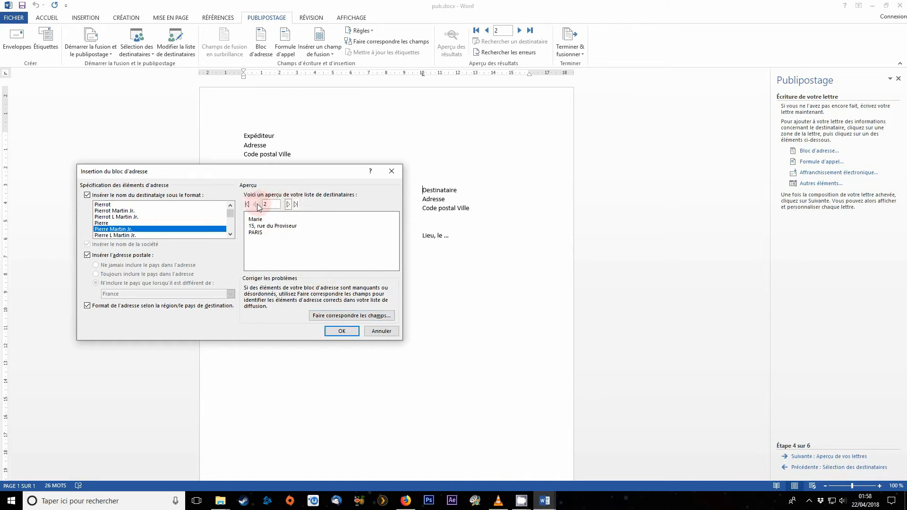
pyautogui.click(289, 205)
pyautogui.click(255, 205)
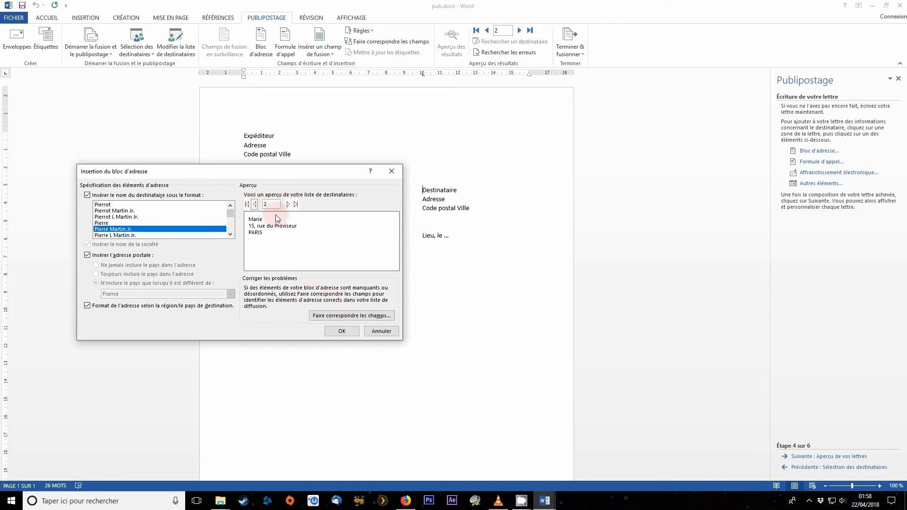
pyautogui.click(255, 205)
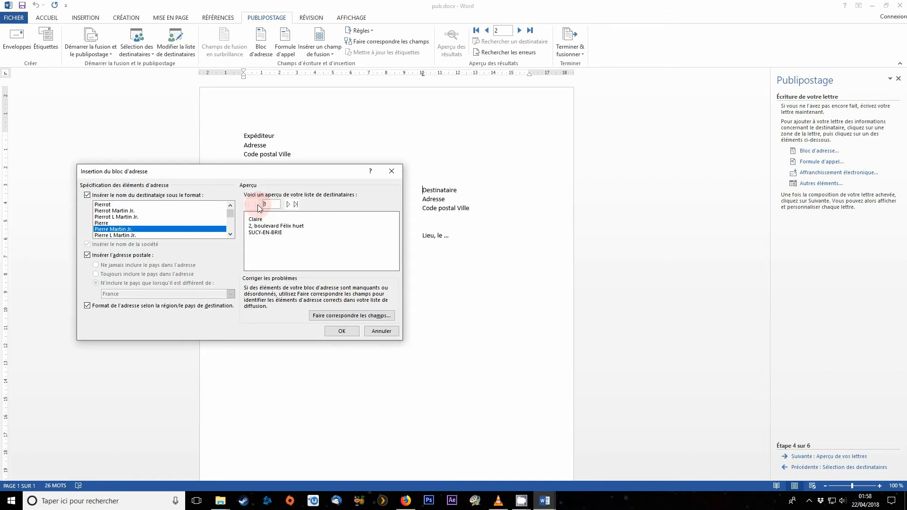
# Match the address block's Nom to the Nom column, Code postal to CP, and Titre to Civilité.
pyautogui.click(341, 318)
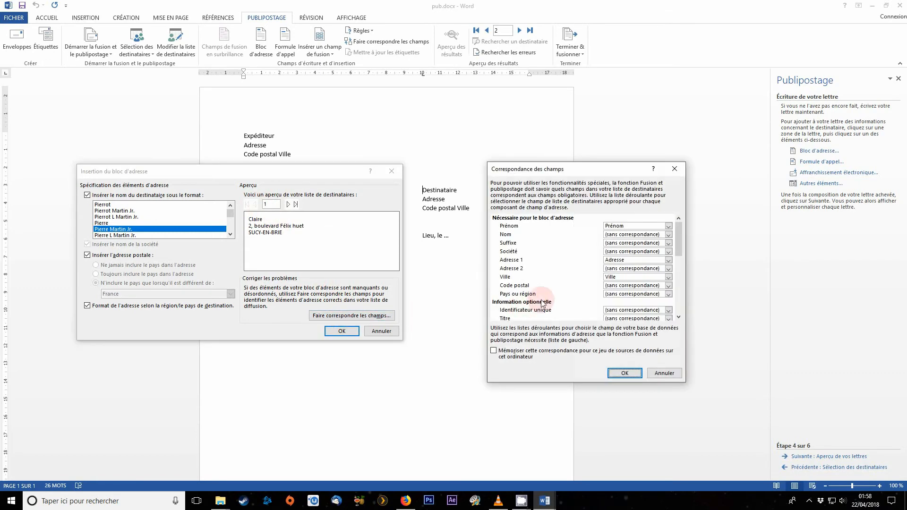
pyautogui.click(637, 235)
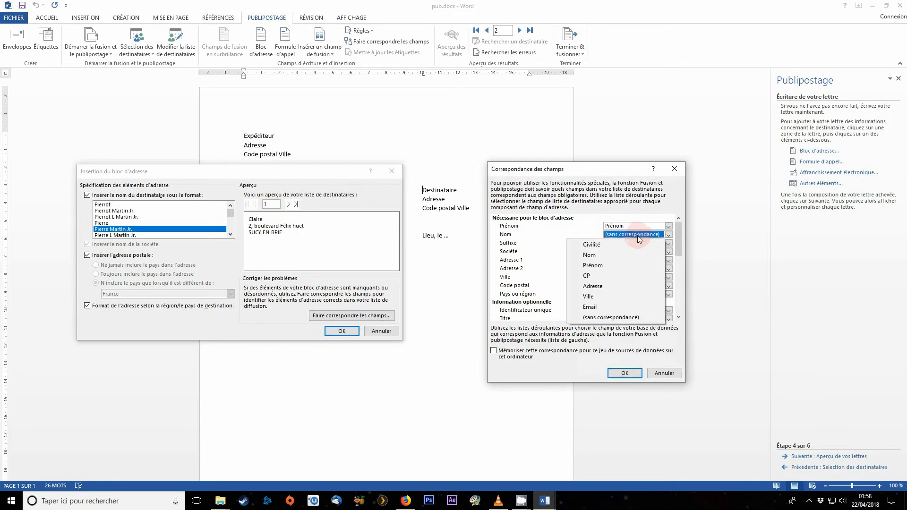
pyautogui.click(615, 255)
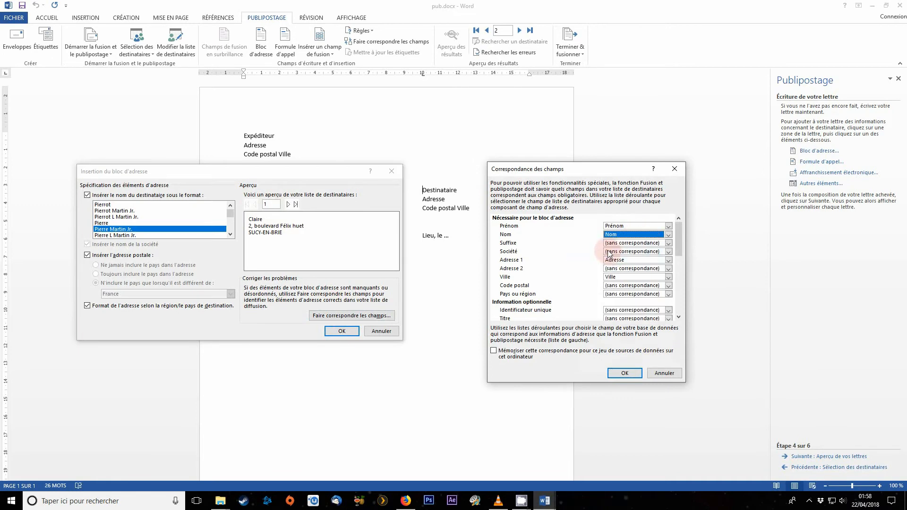
pyautogui.click(620, 286)
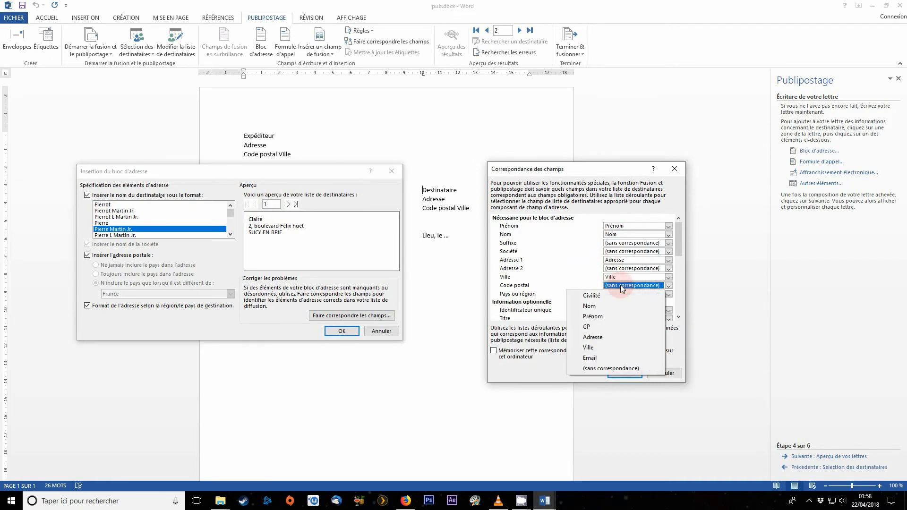
pyautogui.click(606, 327)
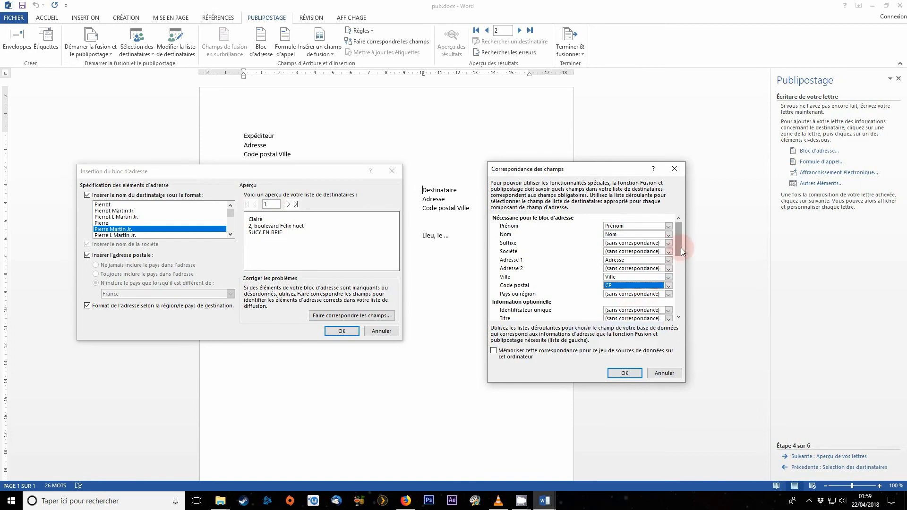
pyautogui.moveTo(681, 248); pyautogui.dragTo(682, 255)
pyautogui.click(633, 294)
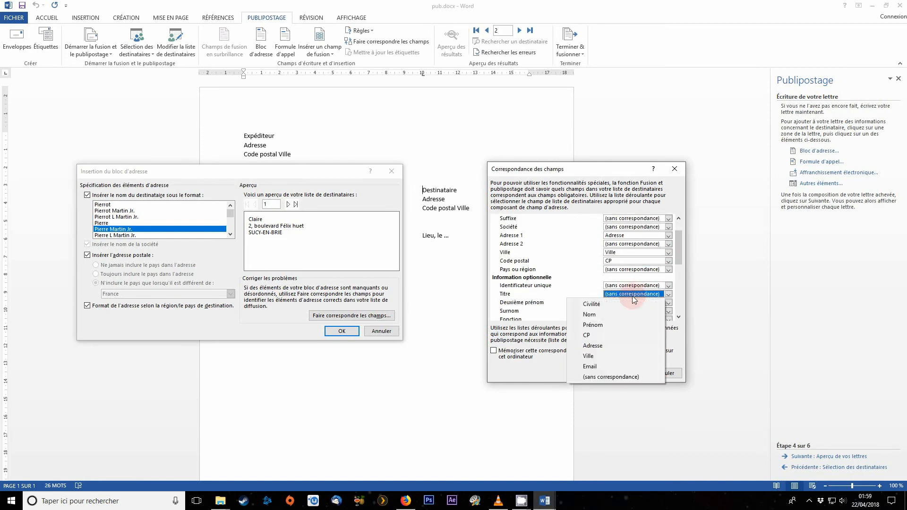
pyautogui.click(625, 303)
pyautogui.click(625, 374)
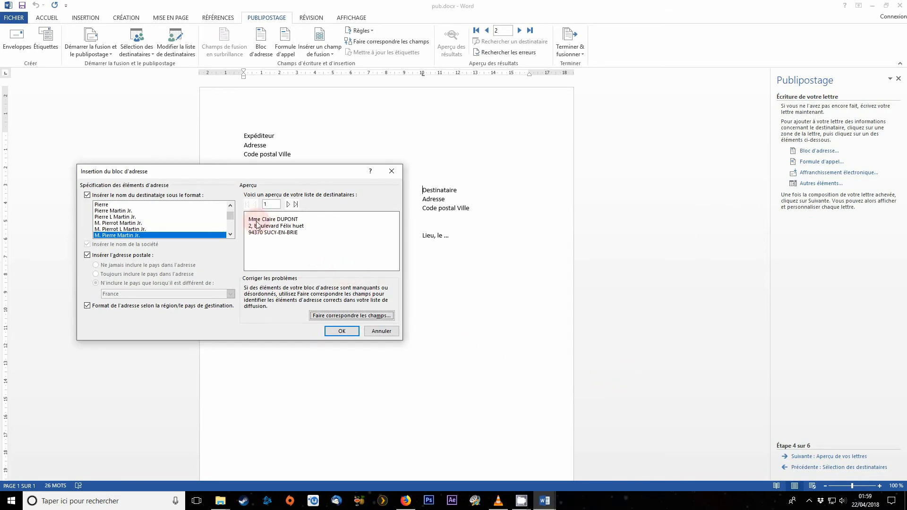
# Browse the address previews up to the third recipient and cancel the address block insertion.
pyautogui.click(290, 205)
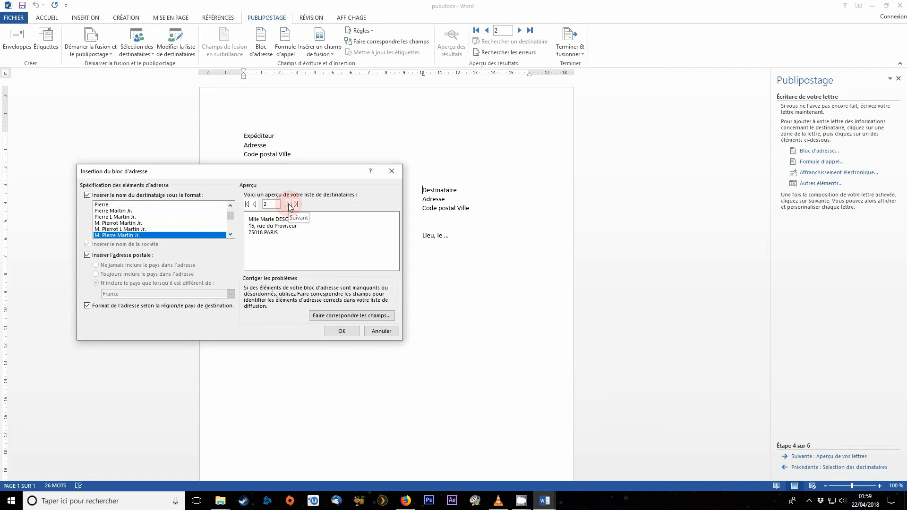
pyautogui.click(290, 205)
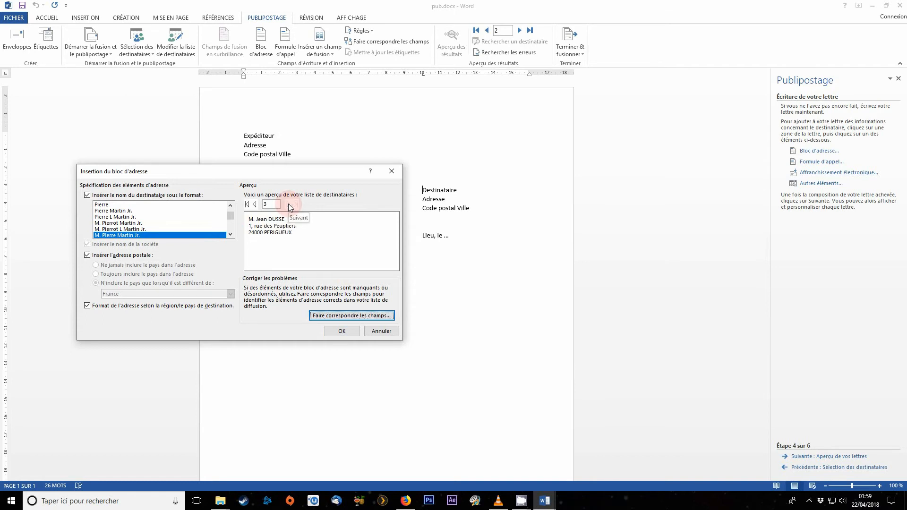
pyautogui.click(381, 331)
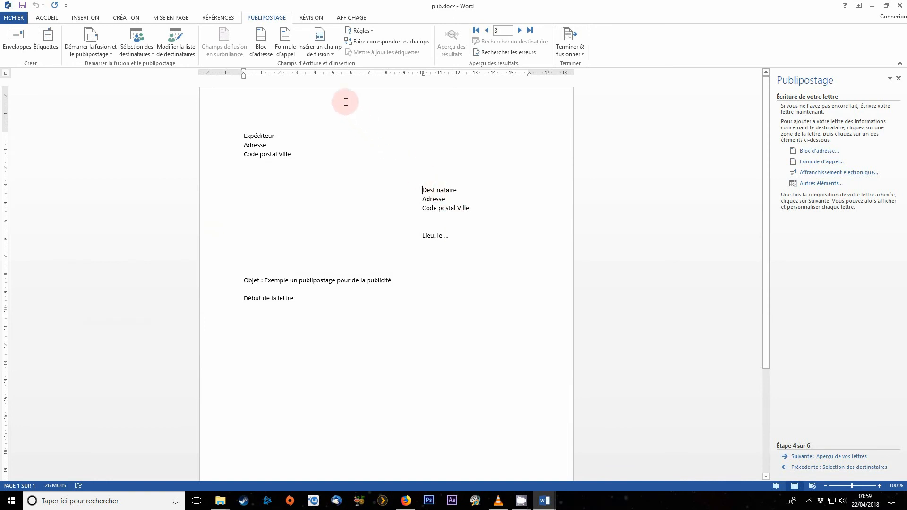
# Replace the Destinataire placeholder with the merge fields Civilité, Prénom and Nom_ on one line, separated by spaces.
pyautogui.click(331, 54)
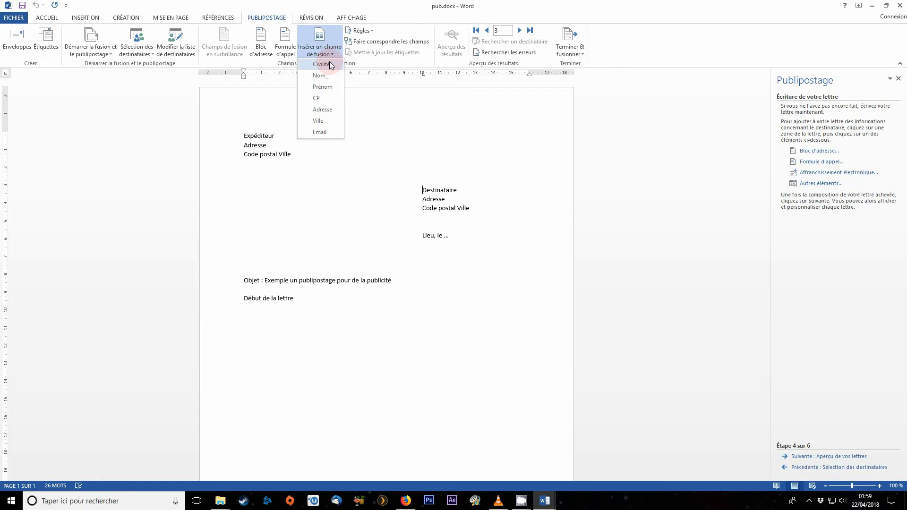
pyautogui.click(330, 65)
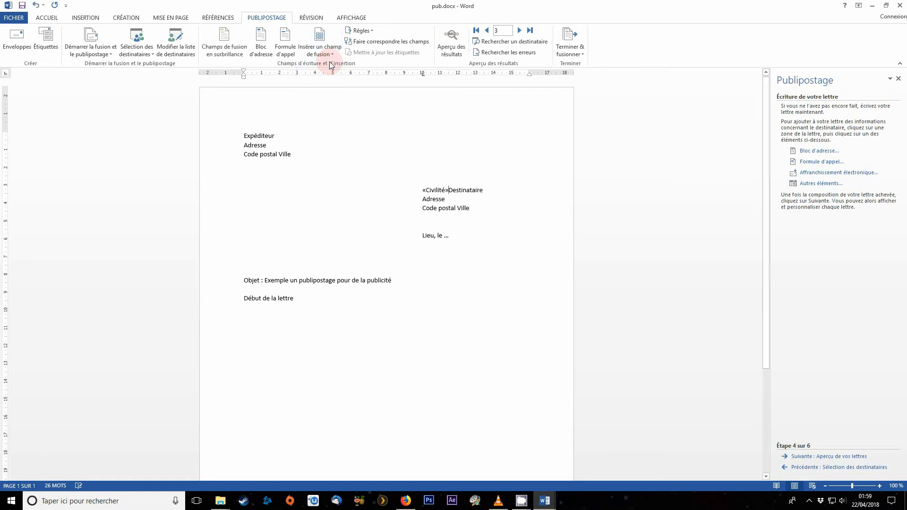
pyautogui.click(331, 53)
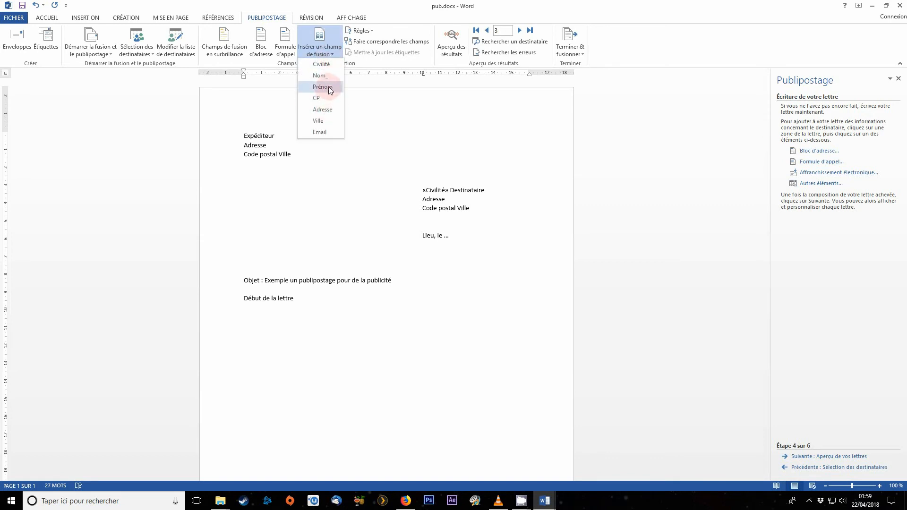
pyautogui.click(329, 87)
pyautogui.click(331, 54)
pyautogui.click(328, 76)
pyautogui.press('Delete')
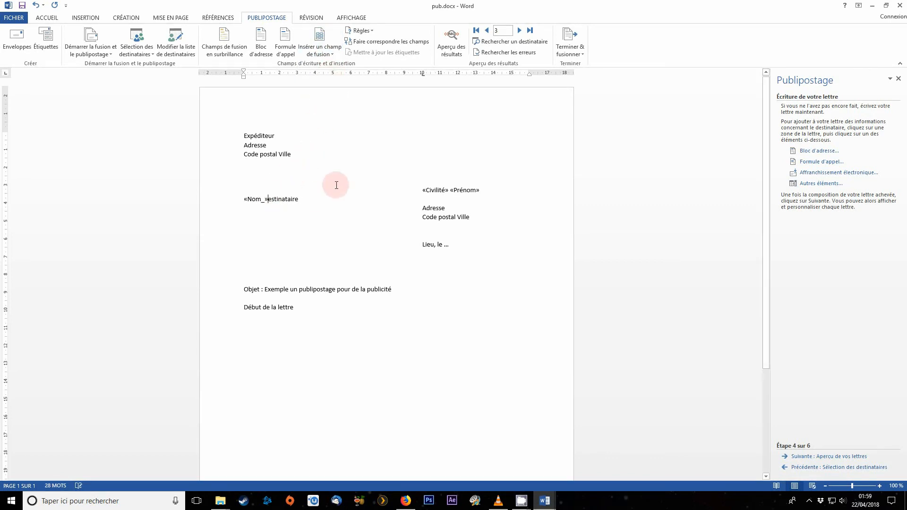
pyautogui.press('Delete')
pyautogui.press('Delete')
pyautogui.press('Delete')
pyautogui.press('Delete')
pyautogui.press('Delete')
pyautogui.press('Delete')
pyautogui.press('Delete')
pyautogui.press('Delete')
pyautogui.press('Delete')
pyautogui.press('Delete')
pyautogui.press('Delete')
# Replace the Adresse placeholder in the recipient block with the Adresse merge field.
pyautogui.click(424, 199)
pyautogui.click(331, 54)
pyautogui.click(328, 109)
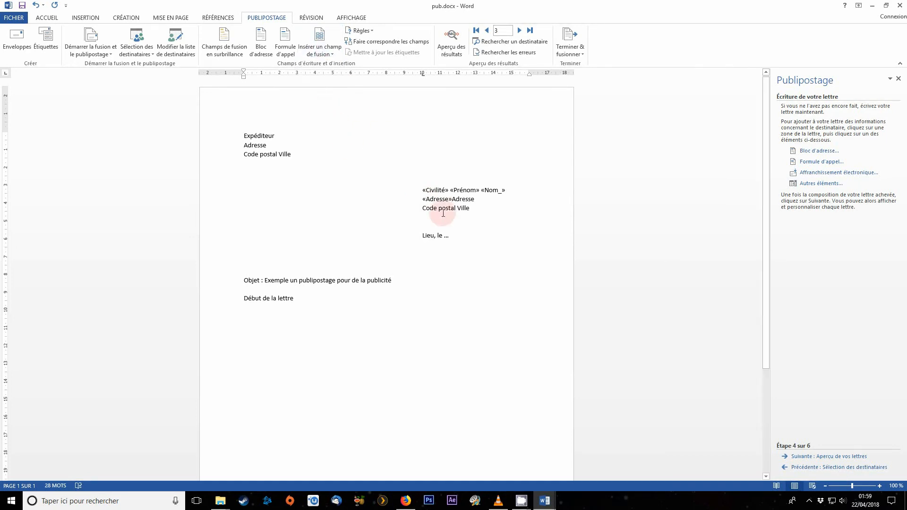
pyautogui.press('Delete')
pyautogui.press('Delete')
pyautogui.press('Delete')
pyautogui.press('Delete')
pyautogui.press('Delete')
pyautogui.press('Delete')
pyautogui.press('Delete')
# Replace the recipient's Code postal Ville placeholder with the CP and Ville merge fields, separated by a space.
pyautogui.click(422, 209)
pyautogui.click(324, 55)
pyautogui.click(320, 51)
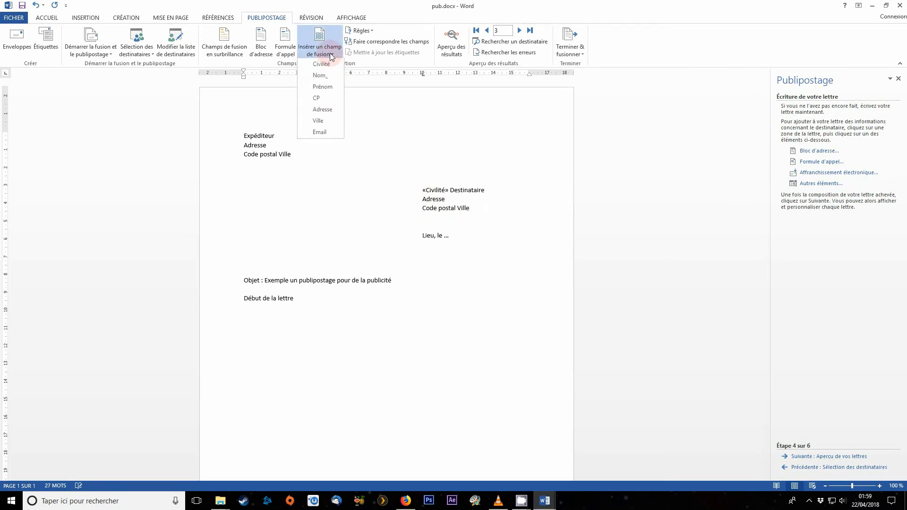
pyautogui.click(328, 118)
pyautogui.press('Delete')
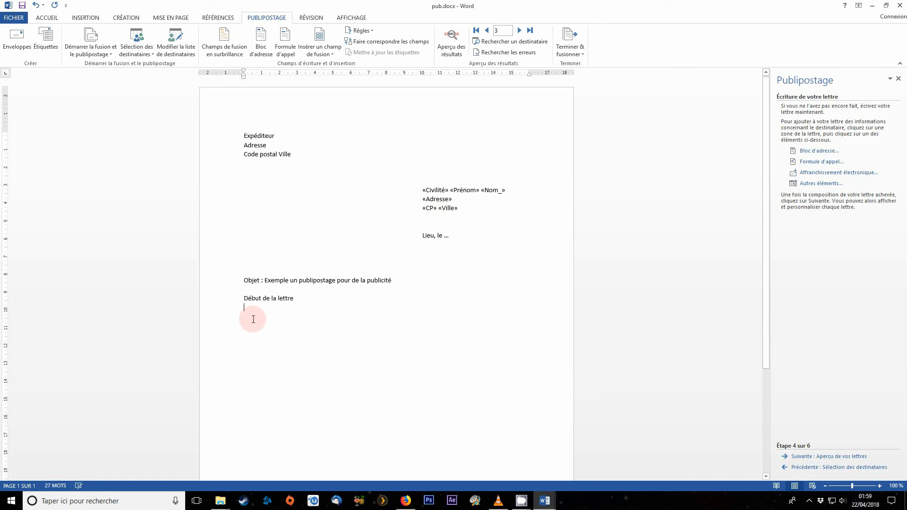
# Insert a greeting line below "Début de la lettre" using "Cher", the "M. Martin" name format and a closing comma.
pyautogui.press('Return')
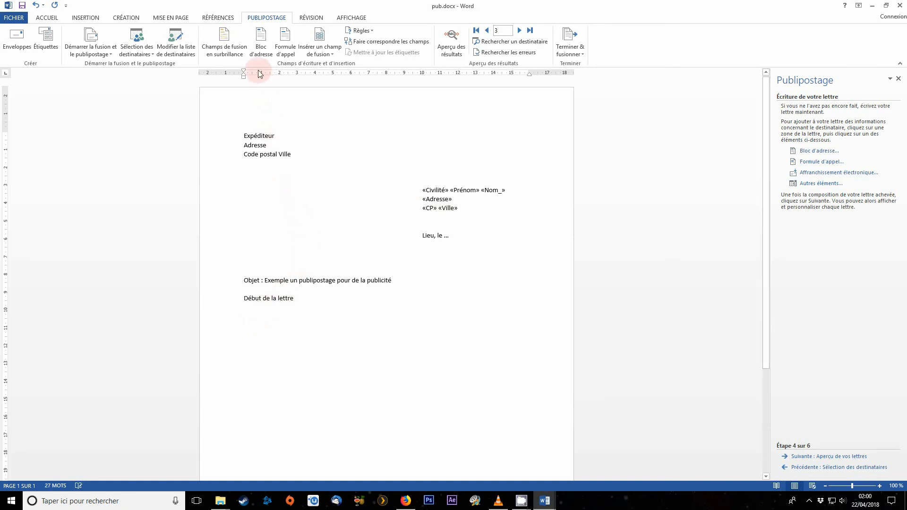
pyautogui.click(289, 50)
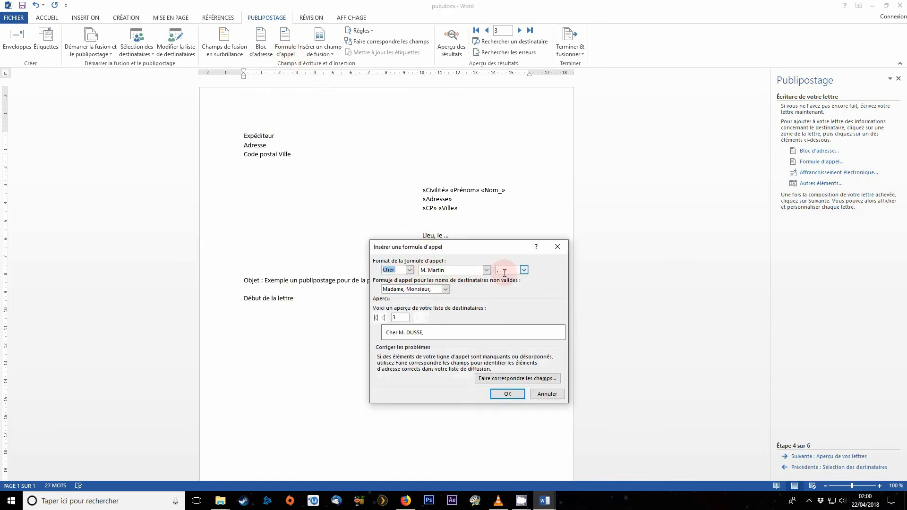
pyautogui.click(410, 270)
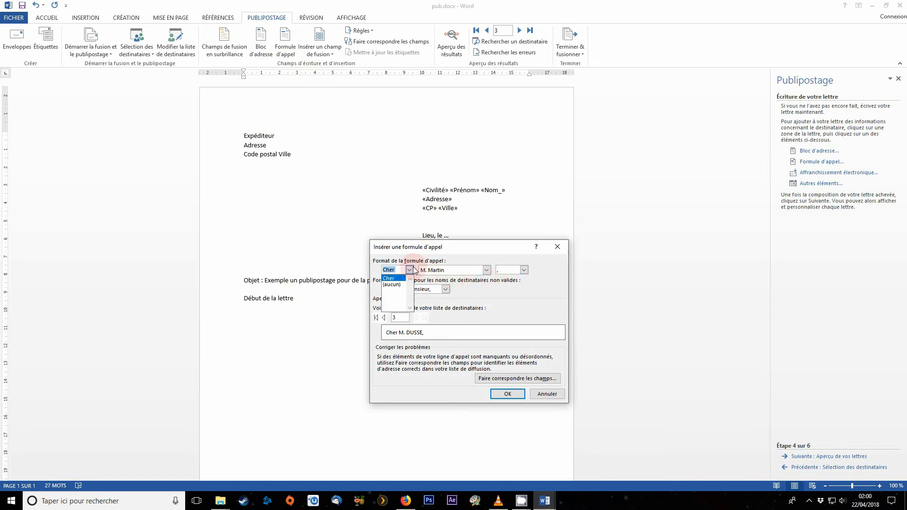
pyautogui.click(406, 280)
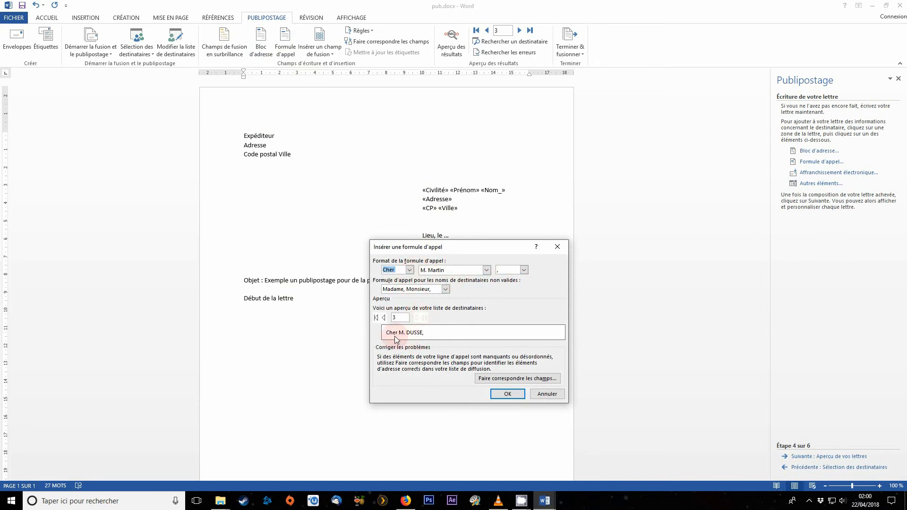
pyautogui.click(502, 394)
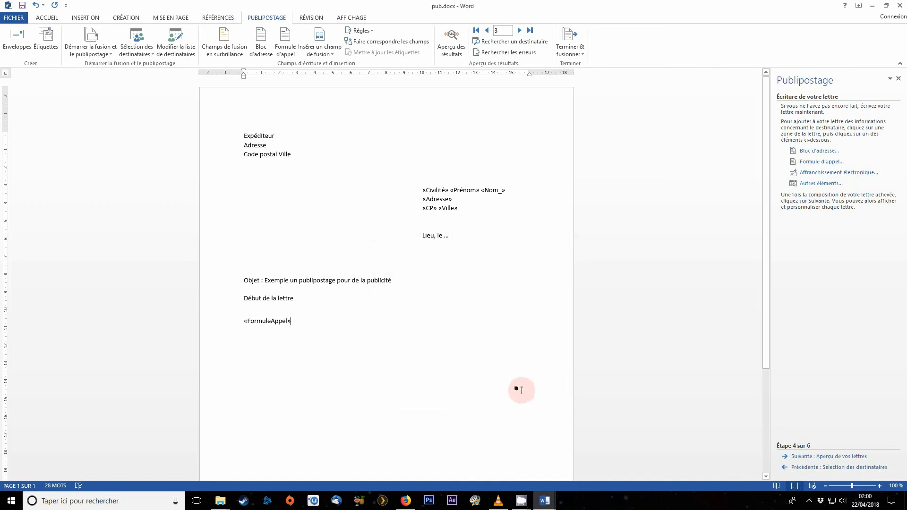
# Proceed to the preview of the merged letters and browse back to the first recipient and forward to the third.
pyautogui.click(804, 457)
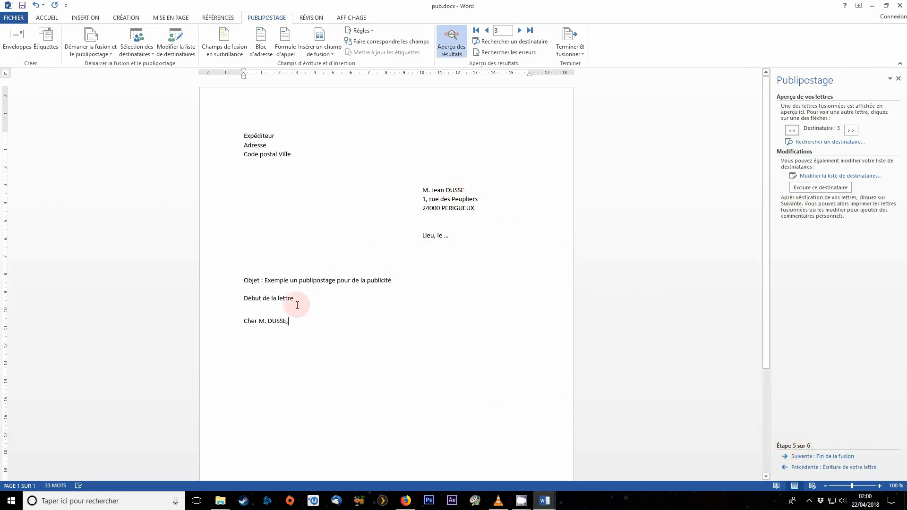
pyautogui.click(487, 30)
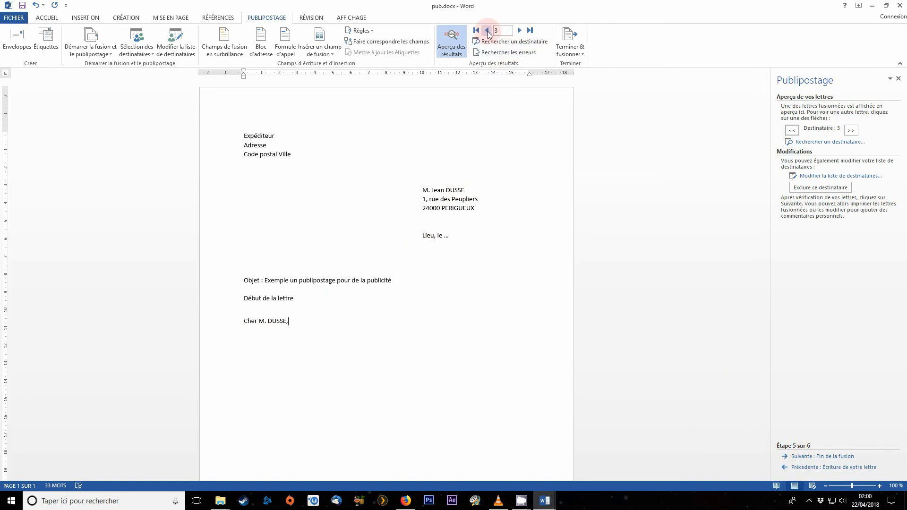
pyautogui.click(487, 31)
pyautogui.click(519, 31)
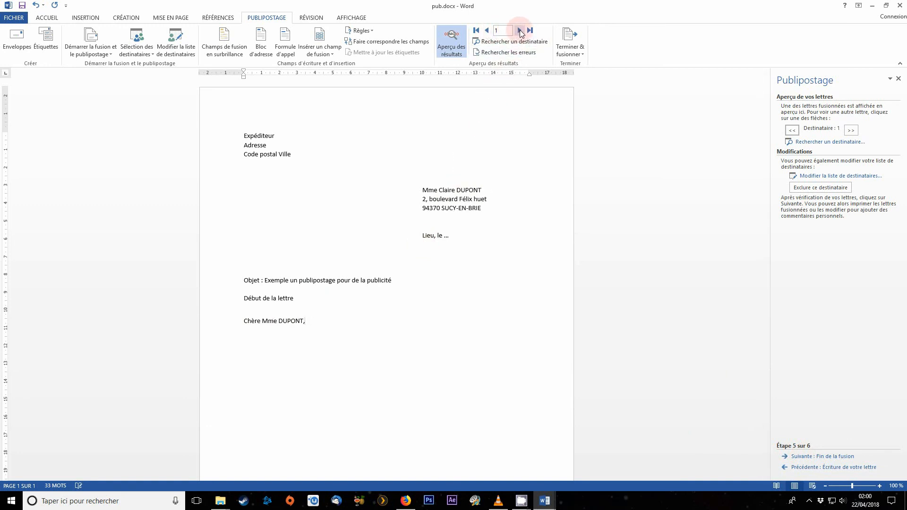
pyautogui.click(520, 31)
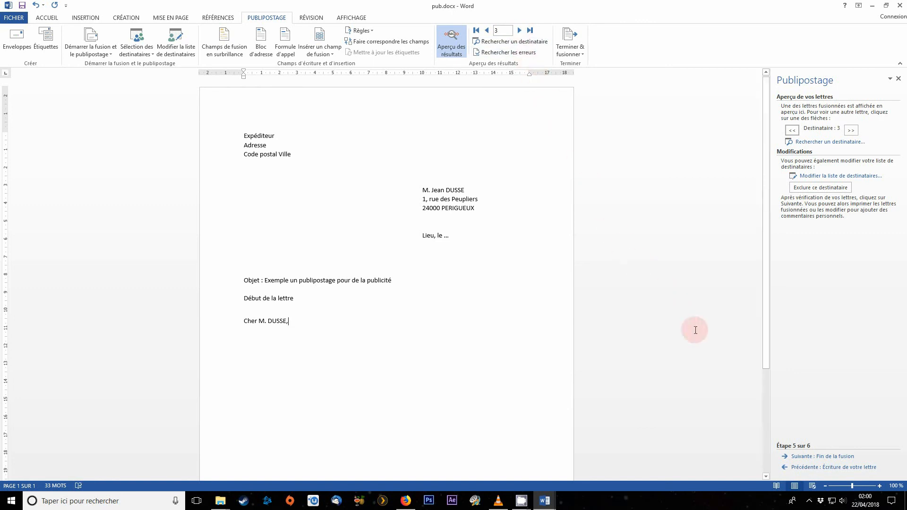
# Proceed to the end of the merge, choose printing and confirm the selection of records to print.
pyautogui.click(820, 457)
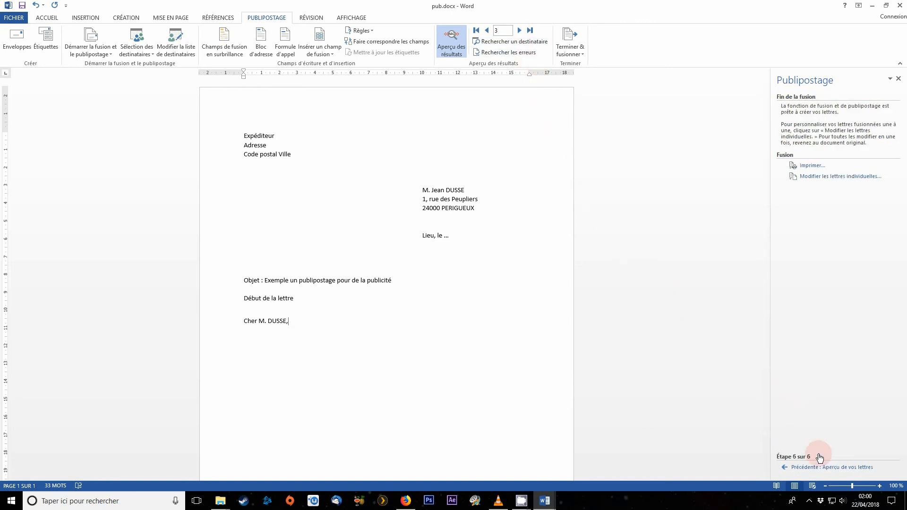
pyautogui.click(813, 166)
pyautogui.click(461, 323)
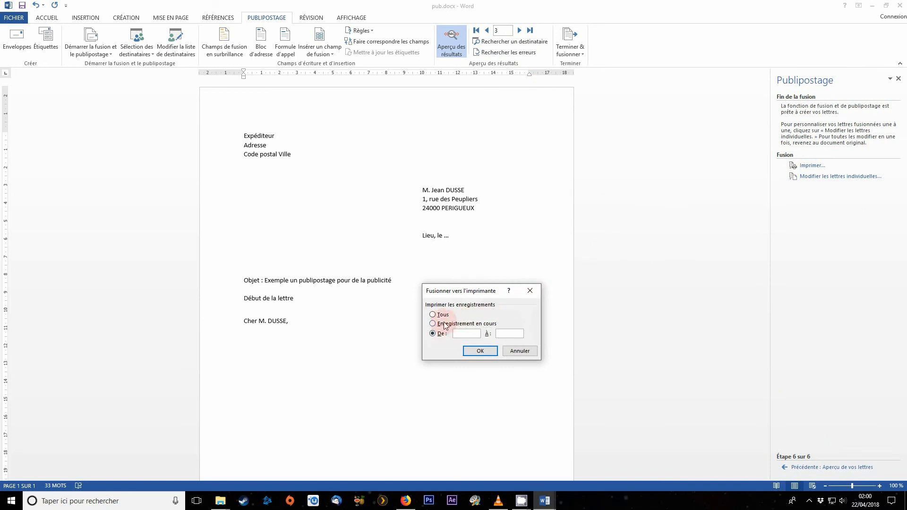
pyautogui.click(475, 350)
pyautogui.click(583, 334)
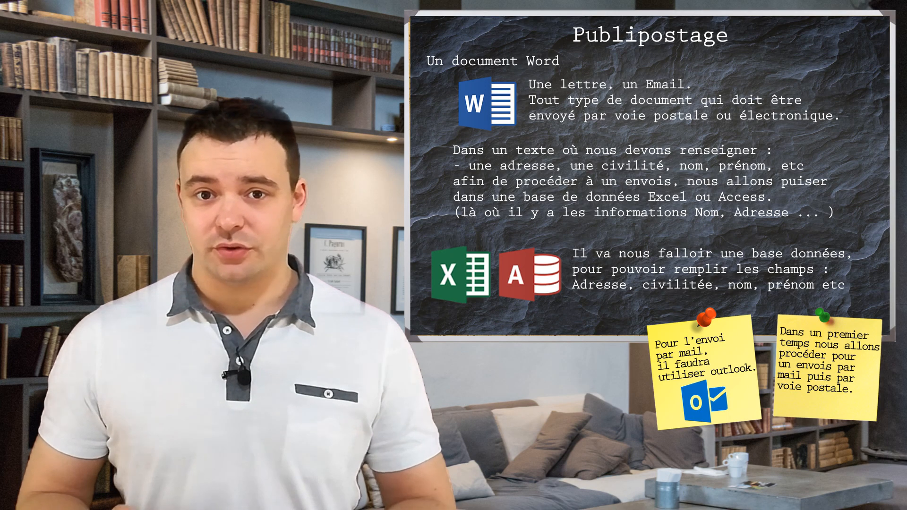